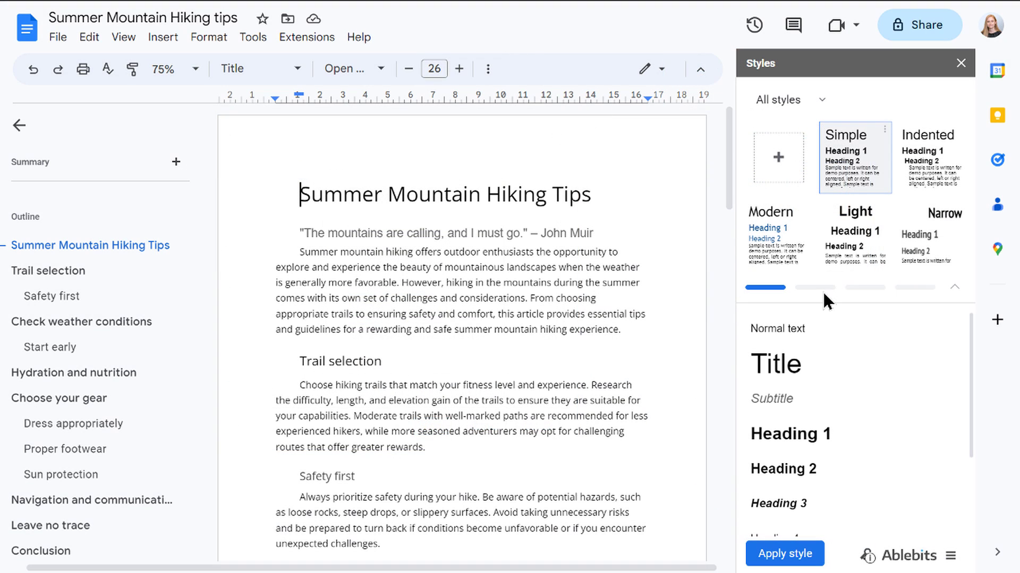
- Preview the Verdana, Florid and Handmade style sets, then bring up the new-style options
{"action": "left_click", "coordinate": [823, 292]}
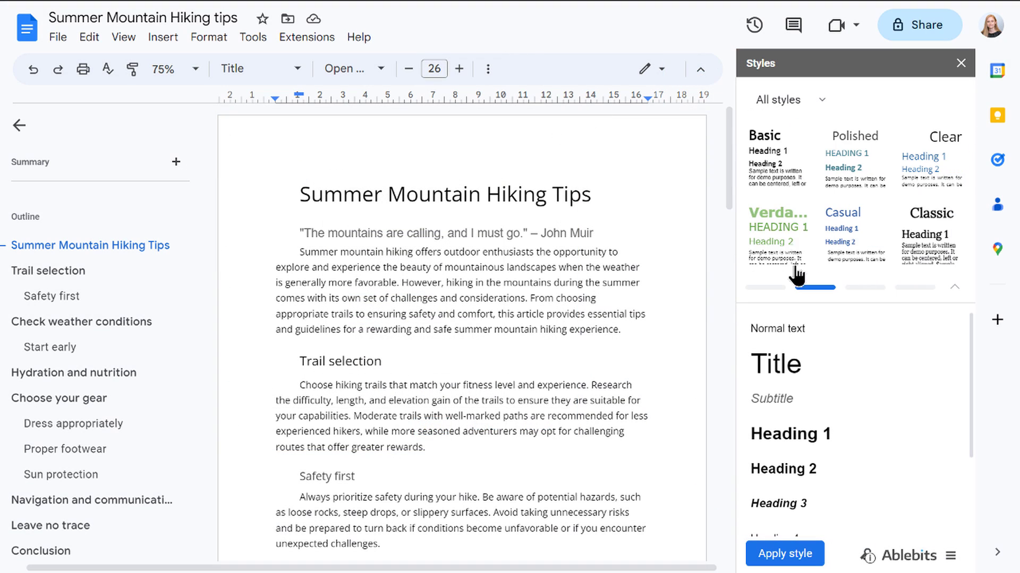
{"action": "left_click", "coordinate": [796, 267]}
{"action": "left_click", "coordinate": [849, 285]}
{"action": "left_click", "coordinate": [855, 267]}
{"action": "left_click", "coordinate": [909, 287]}
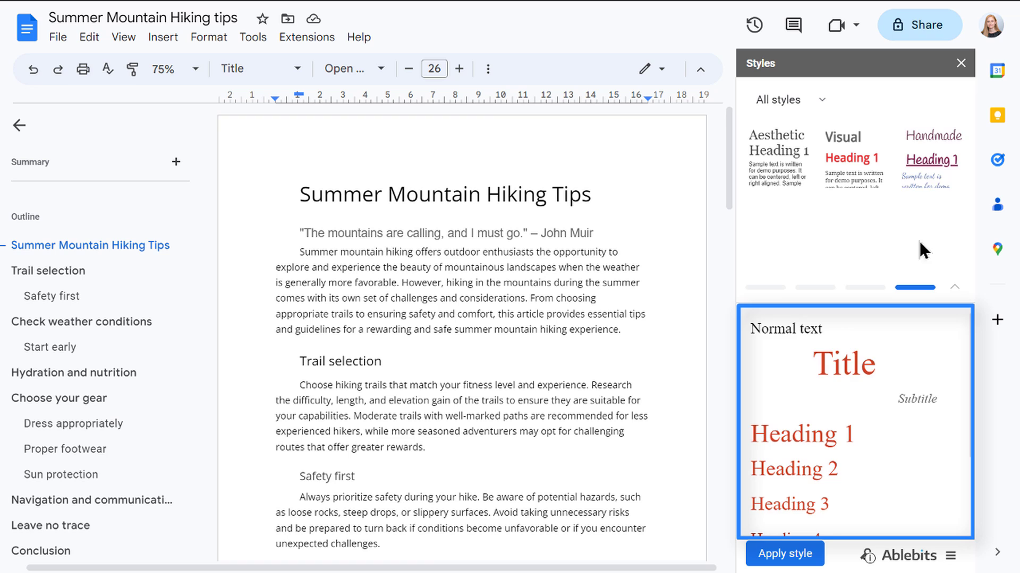
{"action": "left_click", "coordinate": [930, 167]}
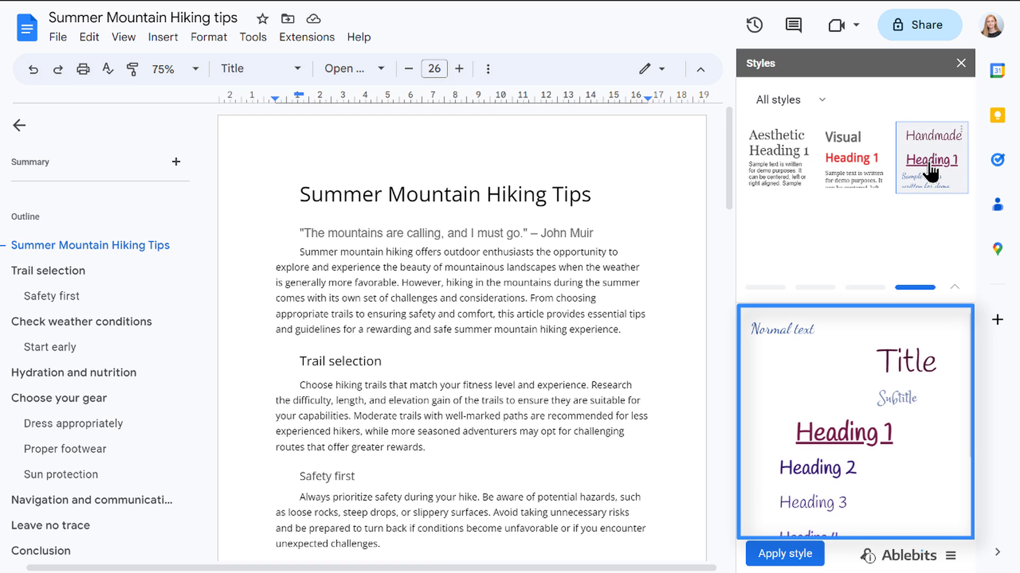
{"action": "left_click", "coordinate": [772, 286]}
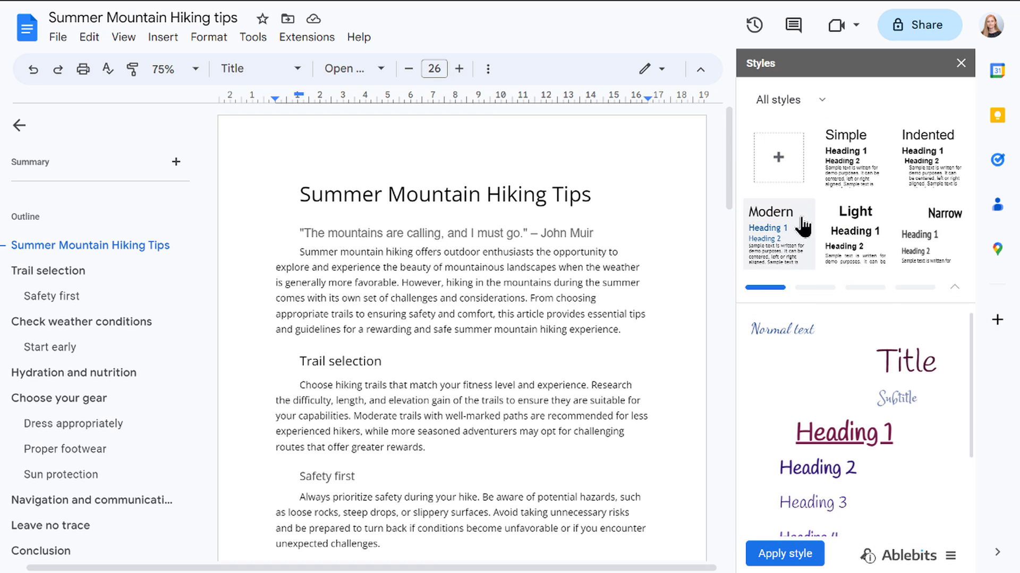
{"action": "left_click", "coordinate": [811, 142]}
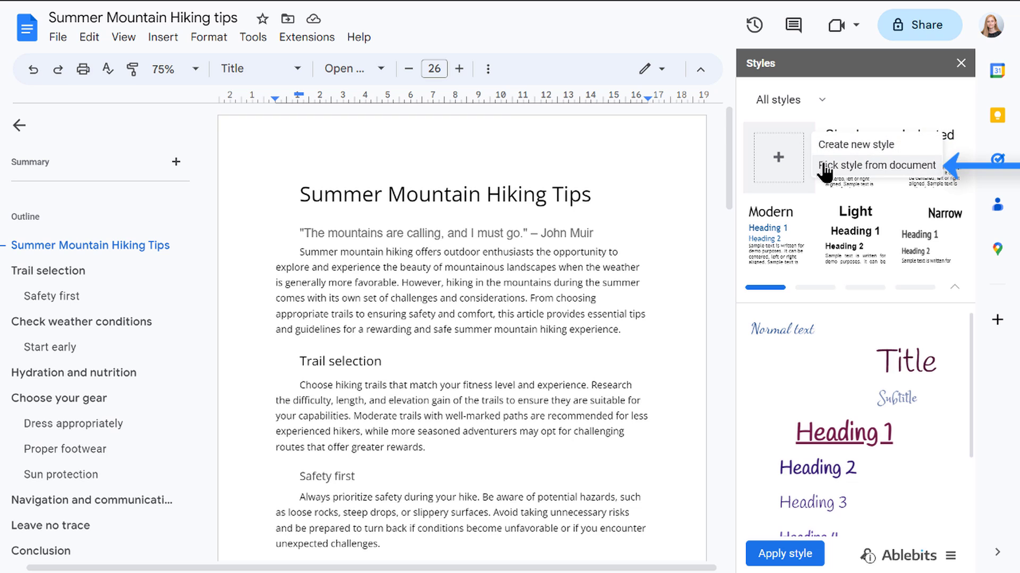
- Start a style from the document's formatting and add a new element named Quote
{"action": "left_click", "coordinate": [825, 168]}
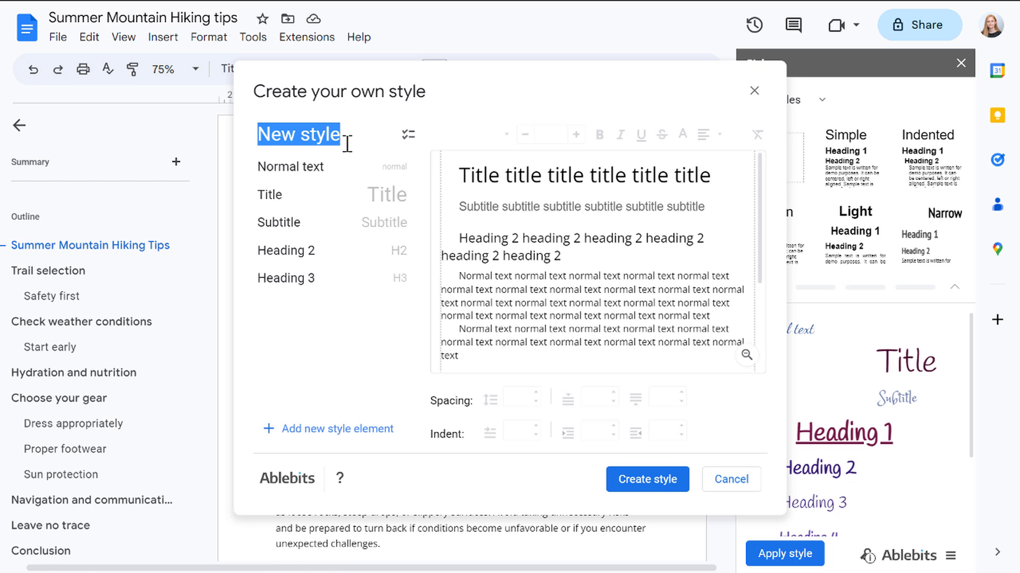
{"action": "left_click", "coordinate": [310, 430]}
{"action": "type", "text": "te"}
{"action": "key", "text": "Return"}
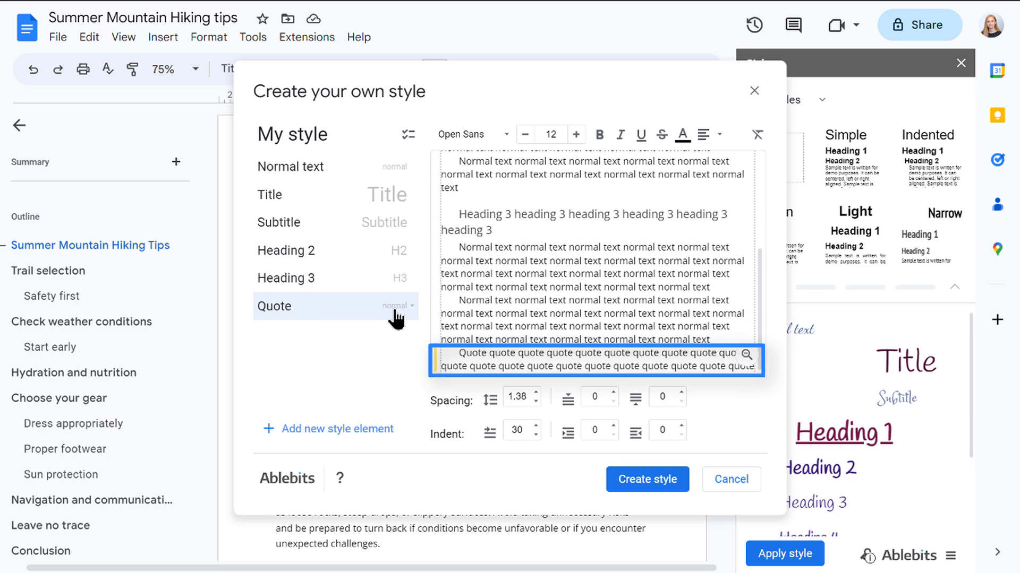
- Base Quote on Subtitle with Verdana 10, bold italic, right-aligned, and create the style
{"action": "left_click", "coordinate": [396, 306]}
{"action": "left_click", "coordinate": [390, 363]}
{"action": "left_click", "coordinate": [474, 134]}
{"action": "left_click", "coordinate": [466, 182]}
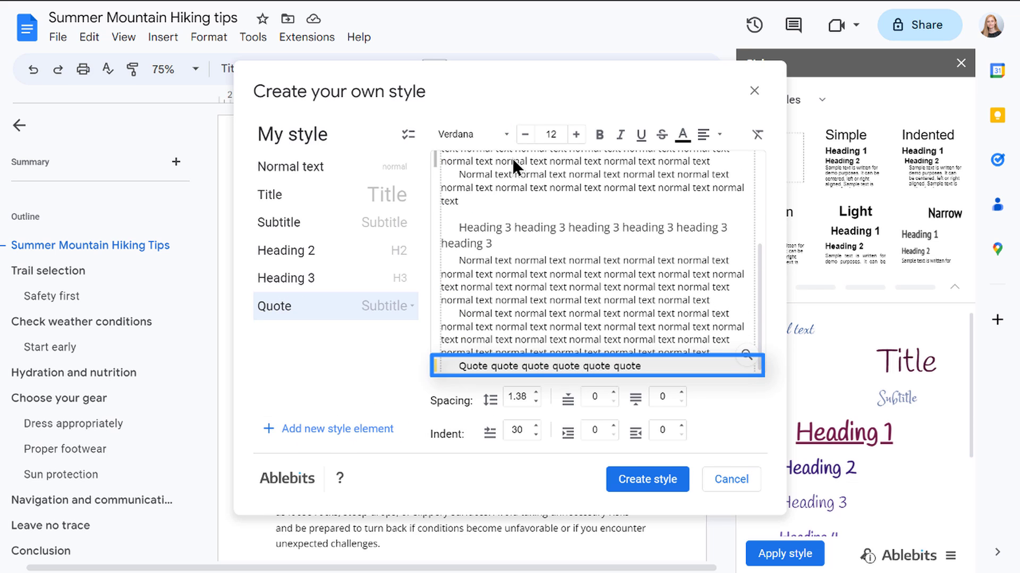
{"action": "left_click", "coordinate": [526, 135]}
{"action": "left_click", "coordinate": [526, 135]}
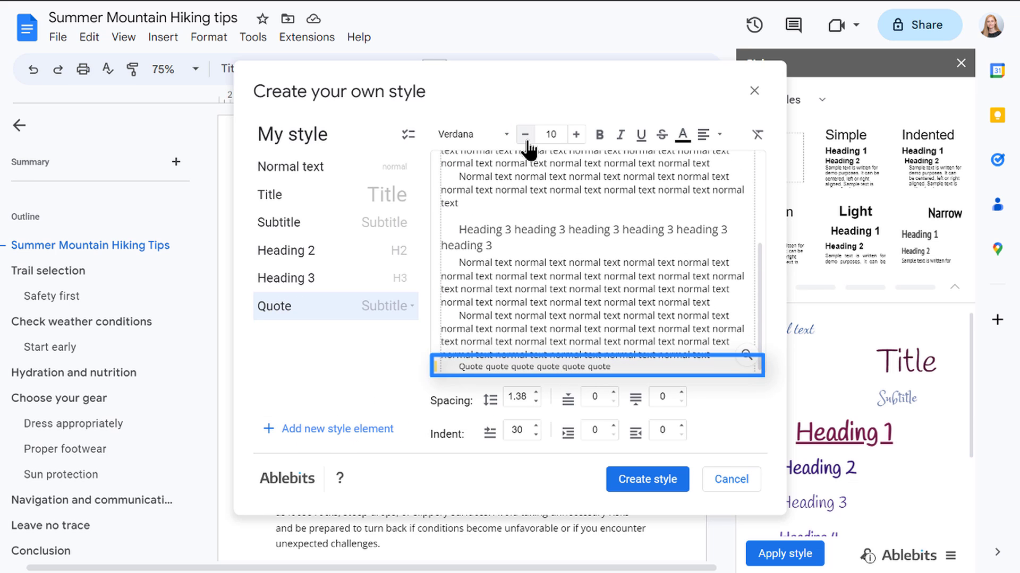
{"action": "left_click", "coordinate": [699, 136]}
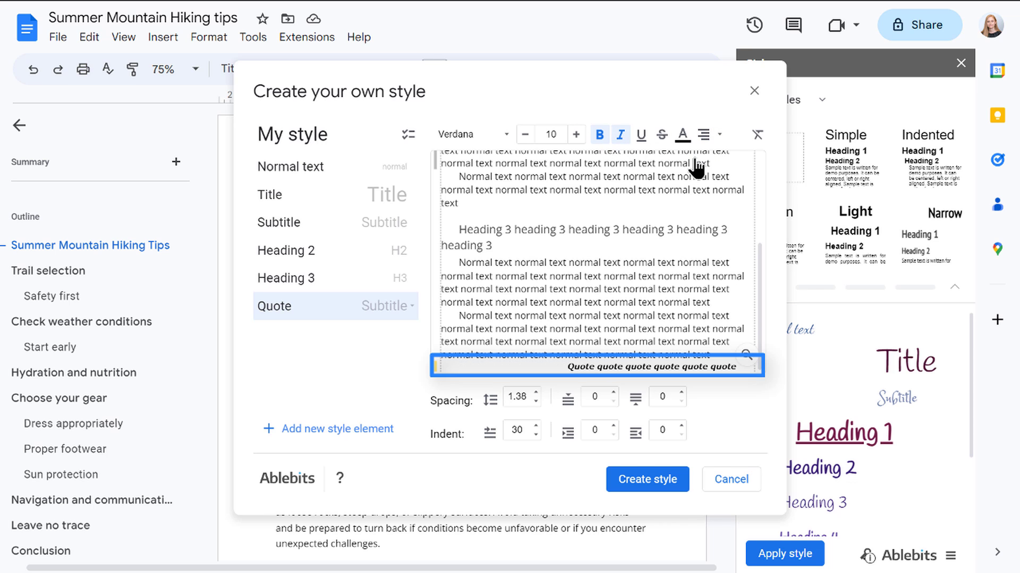
{"action": "left_click", "coordinate": [648, 479]}
- Switch the style filter from Custom to All styles and return to the first carousel page
{"action": "left_click", "coordinate": [775, 102]}
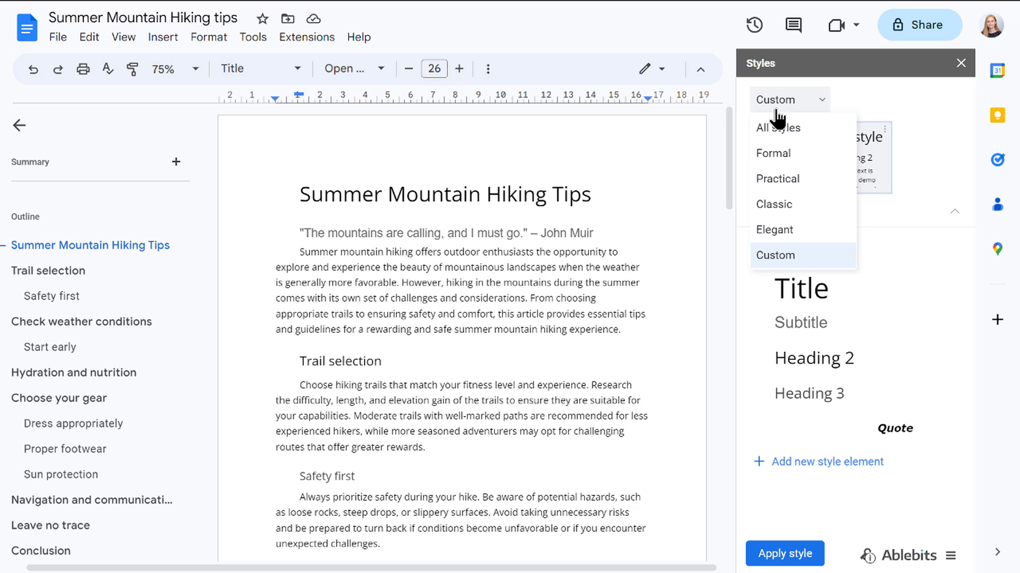
{"action": "left_click", "coordinate": [776, 128]}
{"action": "left_click", "coordinate": [769, 287]}
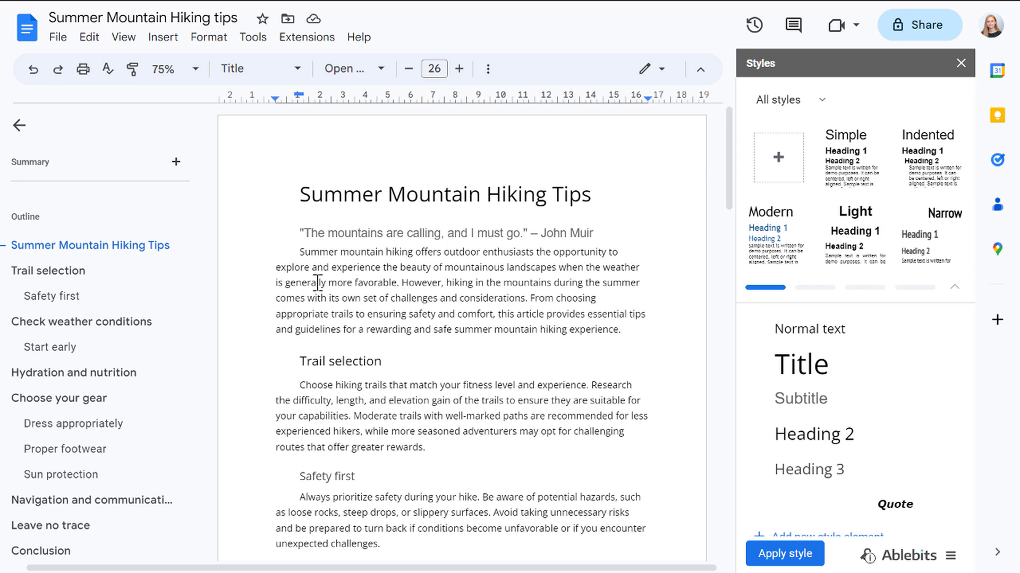
{"action": "scroll", "coordinate": [79, 414], "scroll_direction": "down", "scroll_amount": 1}
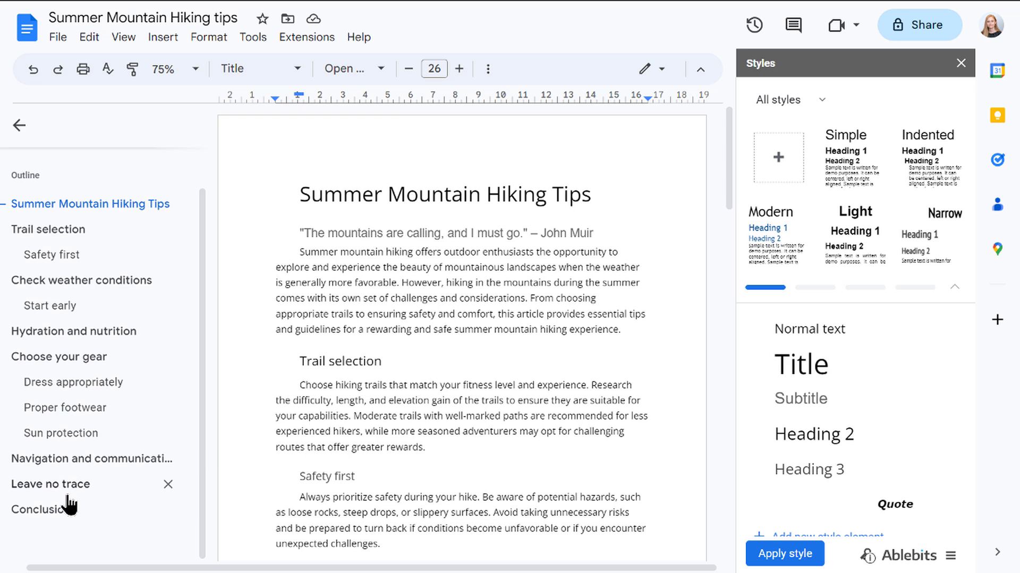
- Select the Modern style set and apply it to the Summer Mountain Hiking Tips document
{"action": "left_click", "coordinate": [779, 239]}
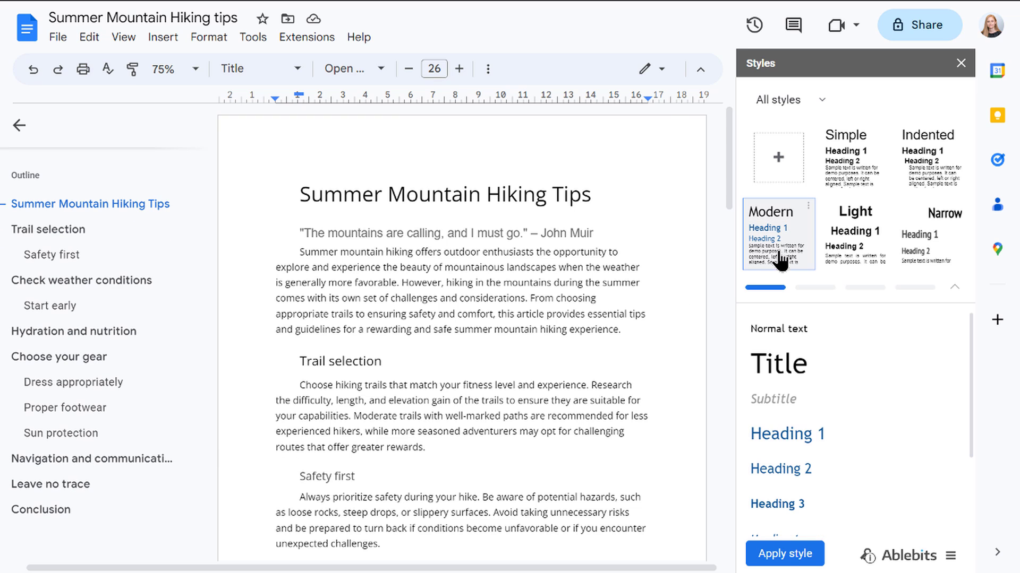
{"action": "left_click", "coordinate": [781, 556]}
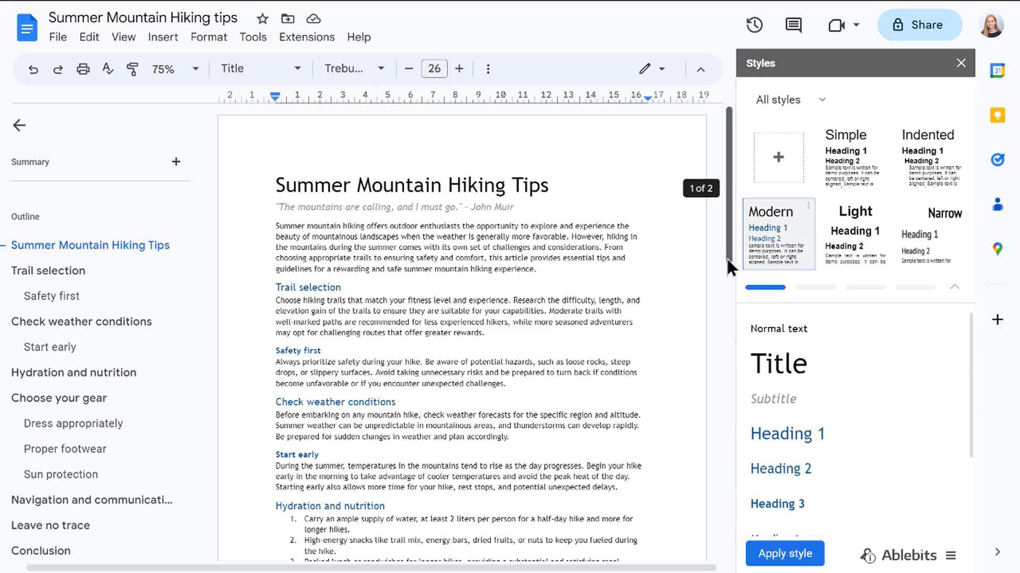
{"action": "mouse_move", "coordinate": [725, 256]}
{"action": "left_mouse_down"}
{"action": "mouse_move", "coordinate": [720, 476]}
{"action": "mouse_move", "coordinate": [727, 241]}
{"action": "left_mouse_up"}
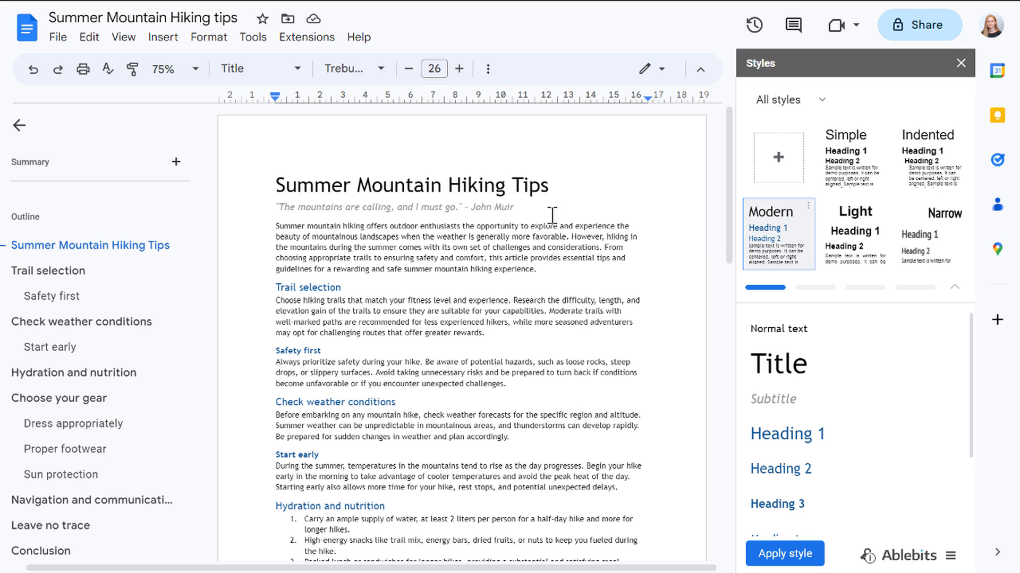
- Select the John Muir quote line and apply My style's Quote element to it
{"action": "left_click_drag", "start_coordinate": [273, 208], "coordinate": [531, 213]}
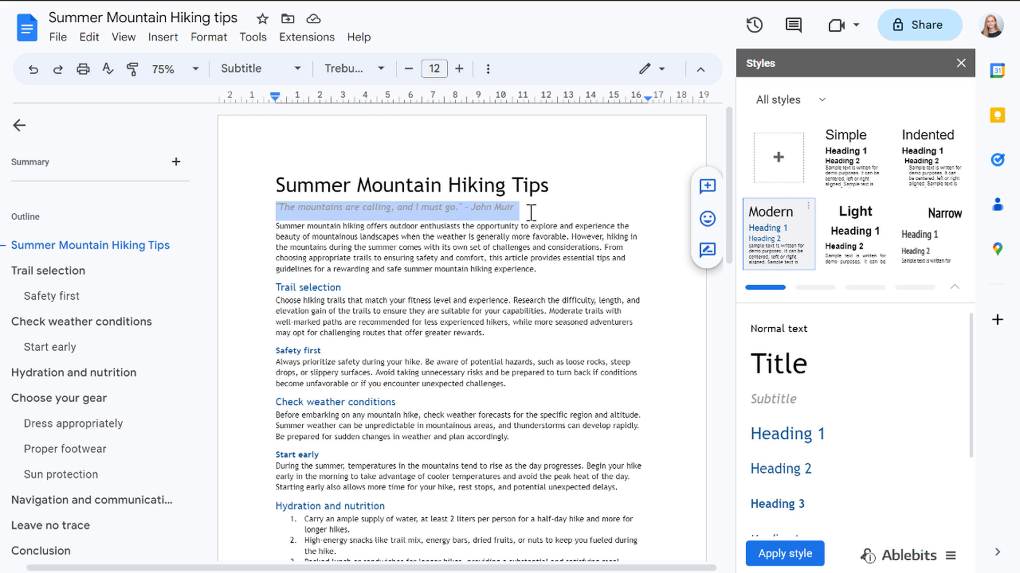
{"action": "left_click", "coordinate": [383, 209]}
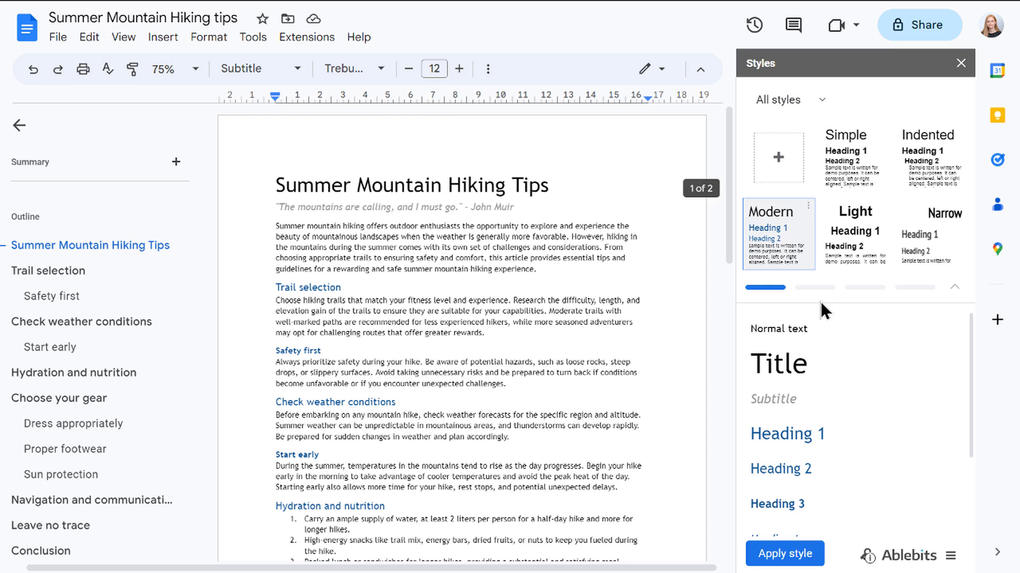
{"action": "left_click", "coordinate": [908, 289]}
{"action": "left_click", "coordinate": [774, 246]}
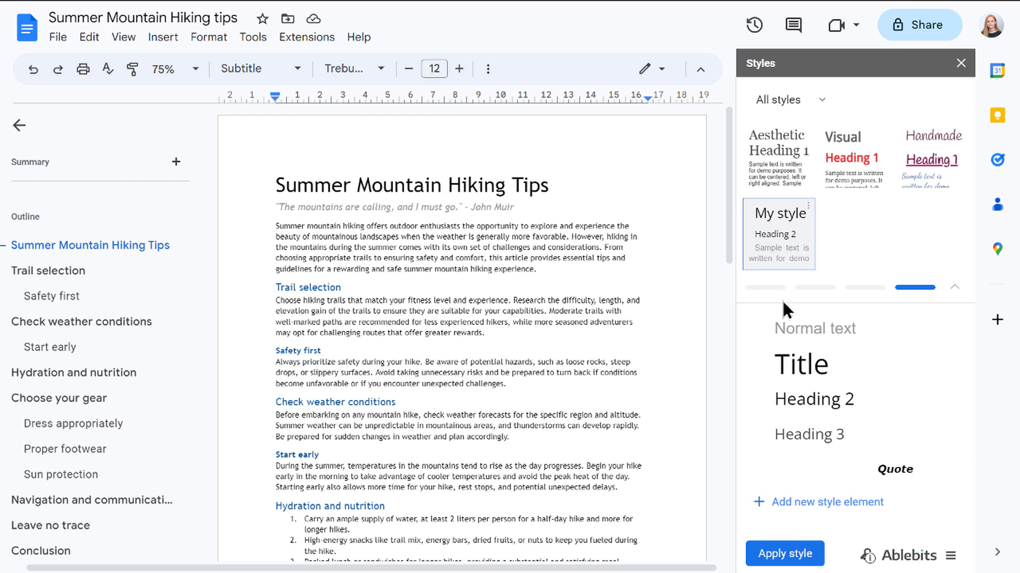
{"action": "left_click", "coordinate": [890, 474]}
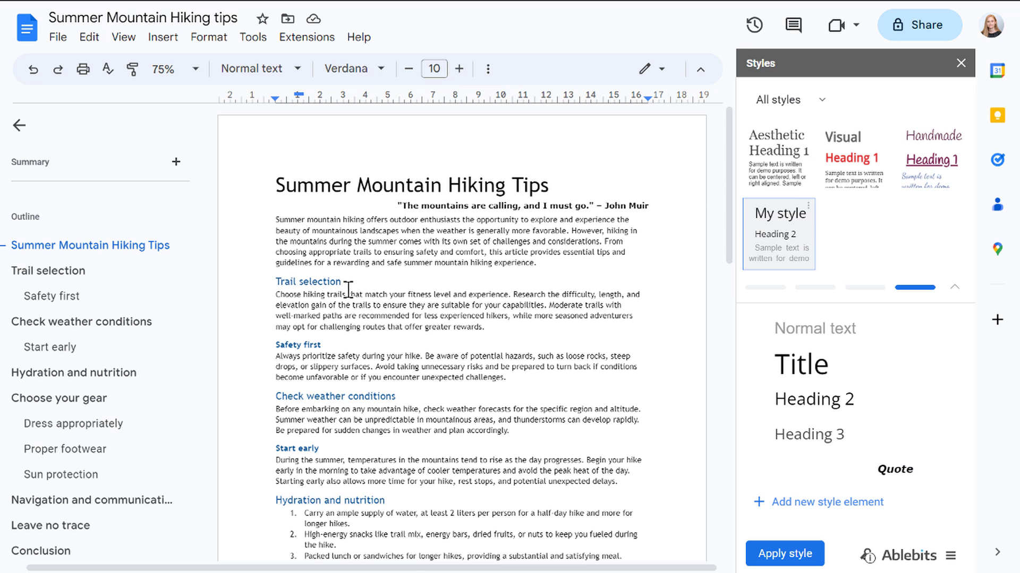
- Select all headings matching 'Trail selection' and apply My style's Heading 2
{"action": "right_click", "coordinate": [331, 283]}
{"action": "left_click", "coordinate": [621, 502]}
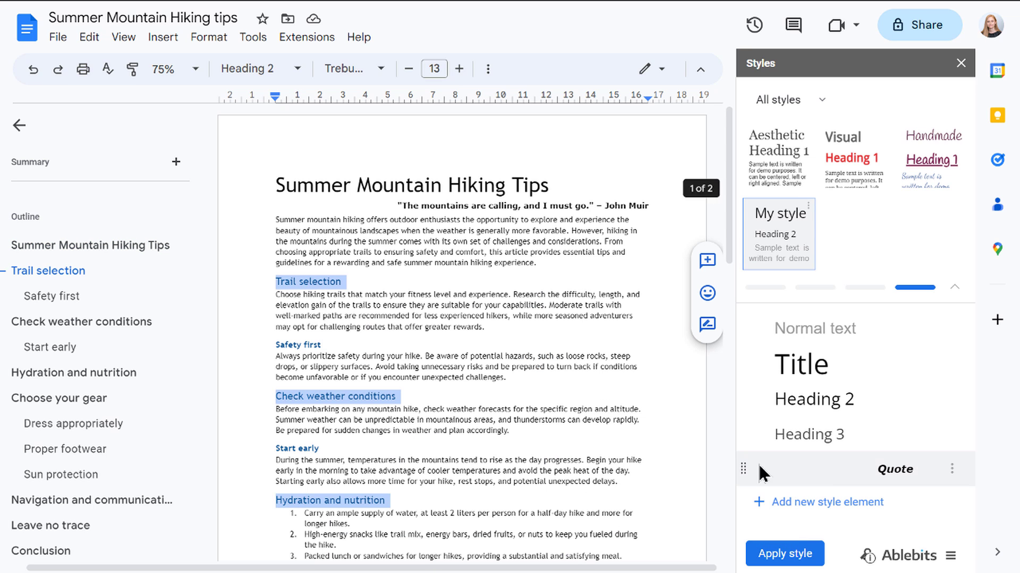
{"action": "left_click", "coordinate": [810, 401]}
- Select all subheadings matching 'Safety first' and apply My style's Heading 3
{"action": "right_click", "coordinate": [304, 365]}
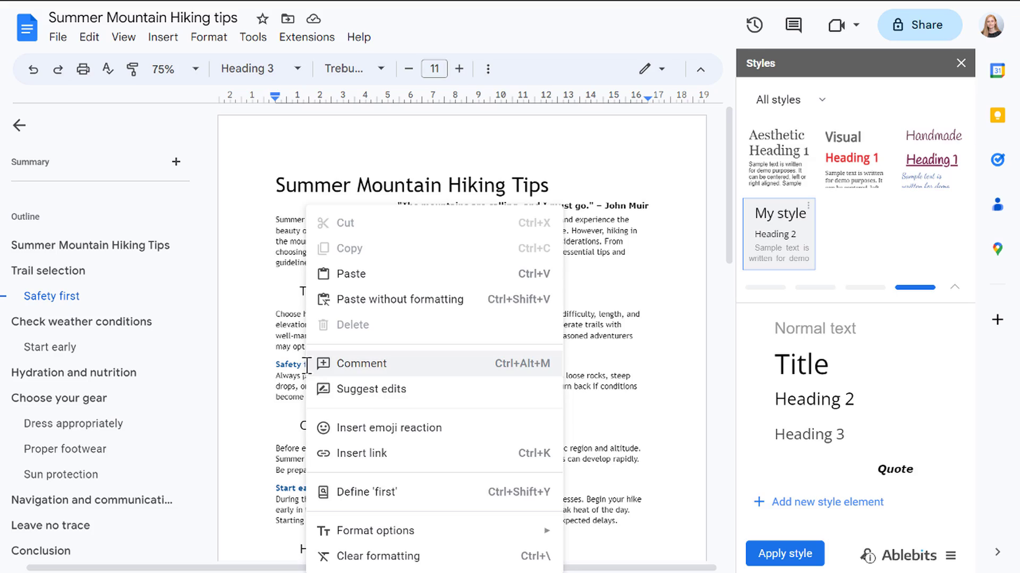
{"action": "left_click", "coordinate": [612, 502]}
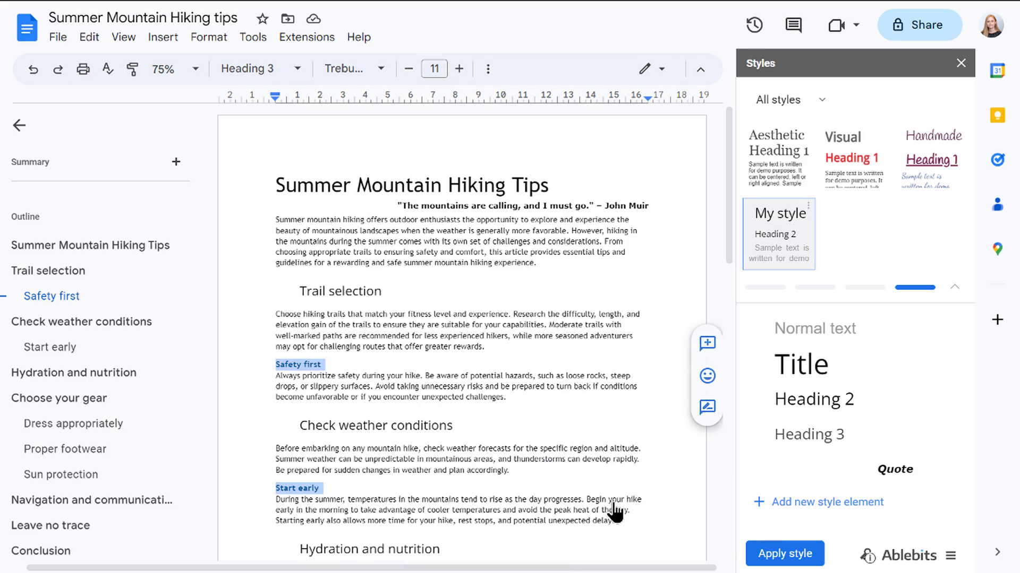
{"action": "left_click", "coordinate": [801, 437]}
{"action": "scroll", "coordinate": [725, 310], "scroll_direction": "down", "scroll_amount": 2}
{"action": "mouse_move", "coordinate": [724, 311]}
{"action": "left_mouse_down"}
{"action": "mouse_move", "coordinate": [729, 515]}
{"action": "mouse_move", "coordinate": [731, 233]}
{"action": "left_mouse_up"}
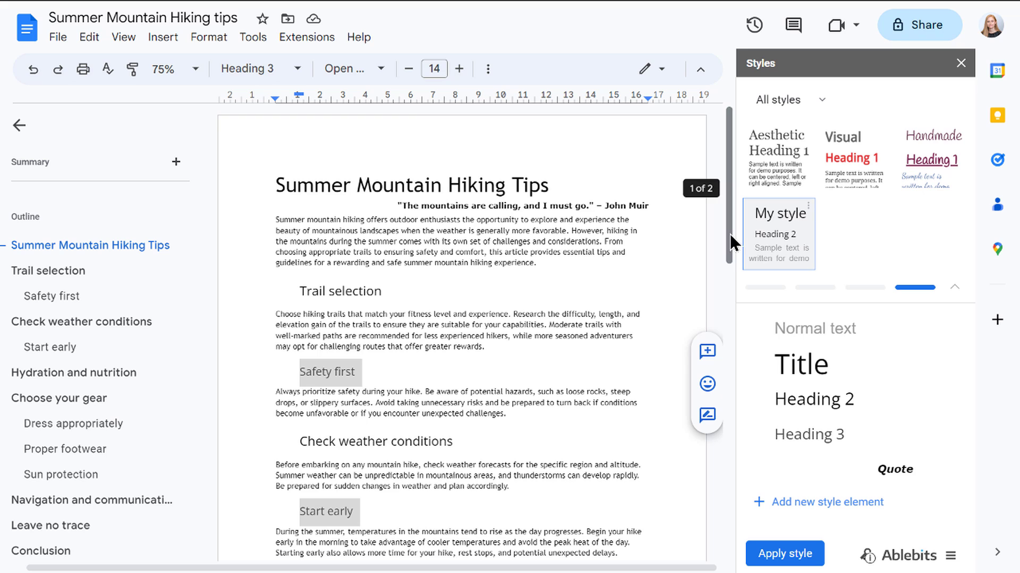
- Save all Ablebits styles to Google Drive and dismiss the Save complete confirmation
{"action": "left_click", "coordinate": [950, 556]}
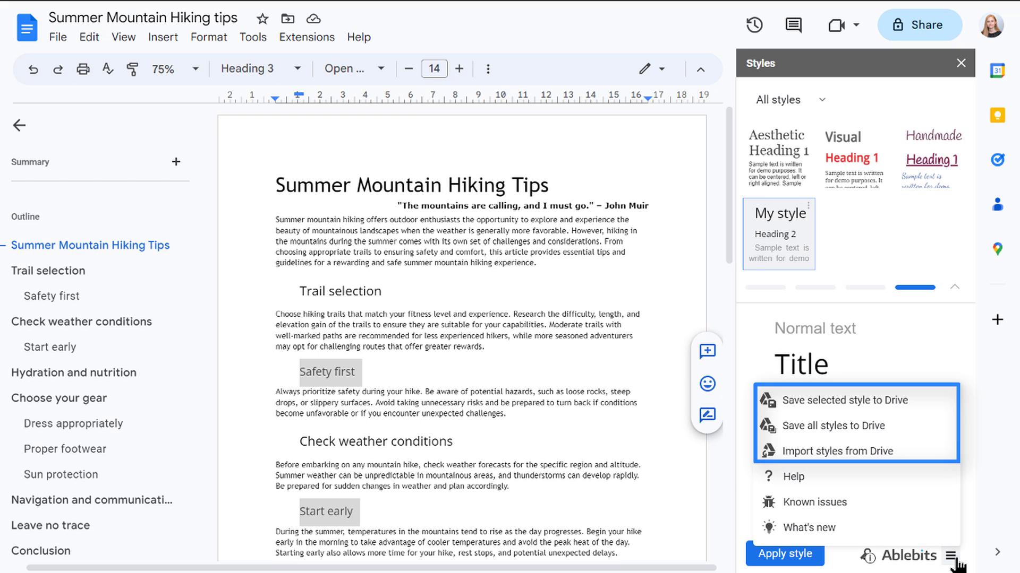
{"action": "left_click", "coordinate": [895, 426]}
{"action": "left_click", "coordinate": [904, 371]}
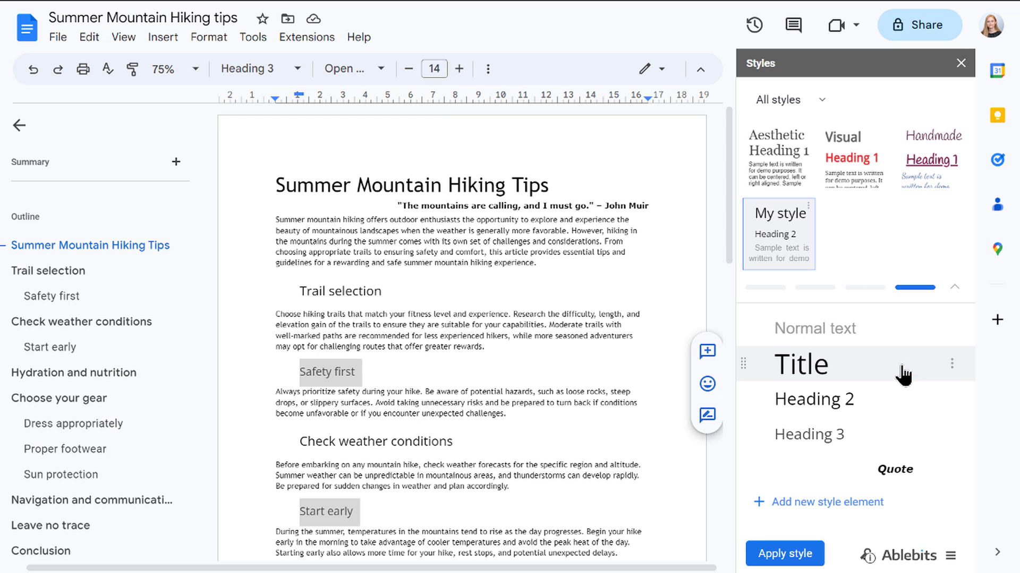
- Open the Google Workspace Marketplace from Add-ons and search for 'Styles'
{"action": "left_click", "coordinate": [314, 38]}
{"action": "mouse_move", "coordinate": [398, 65]}
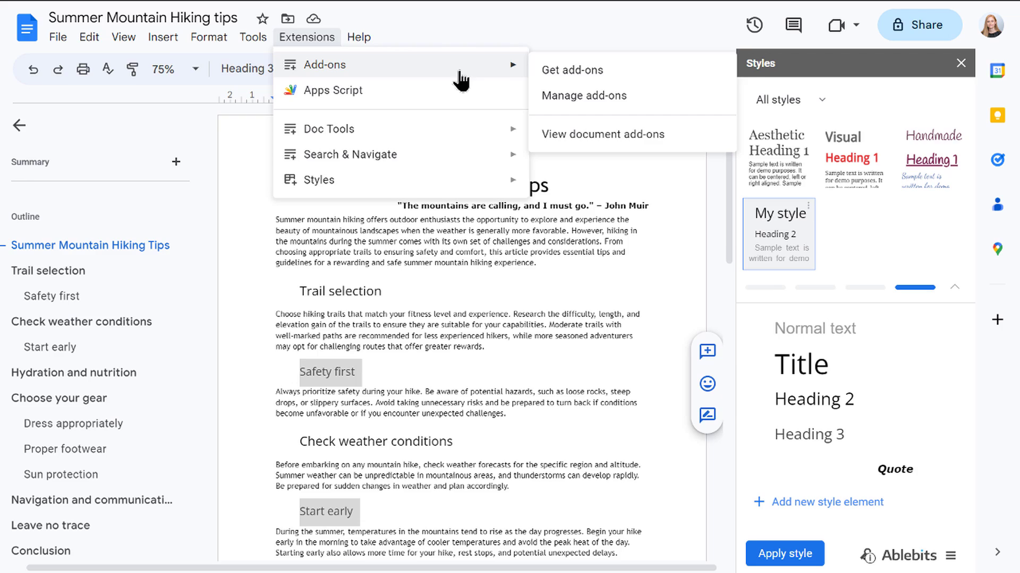
{"action": "left_click", "coordinate": [558, 70]}
{"action": "type", "text": "Styles"}
{"action": "key", "text": "Return"}
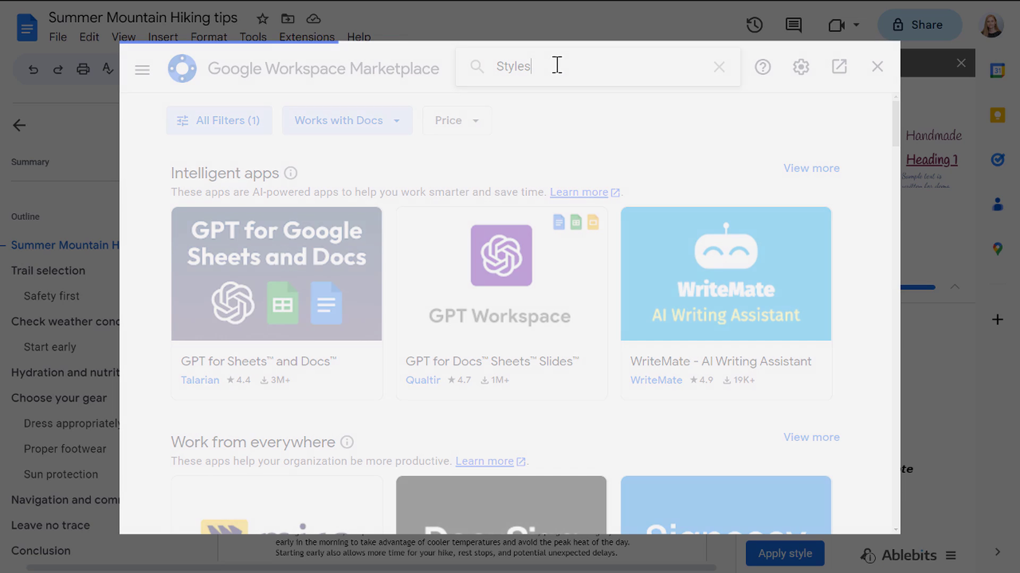